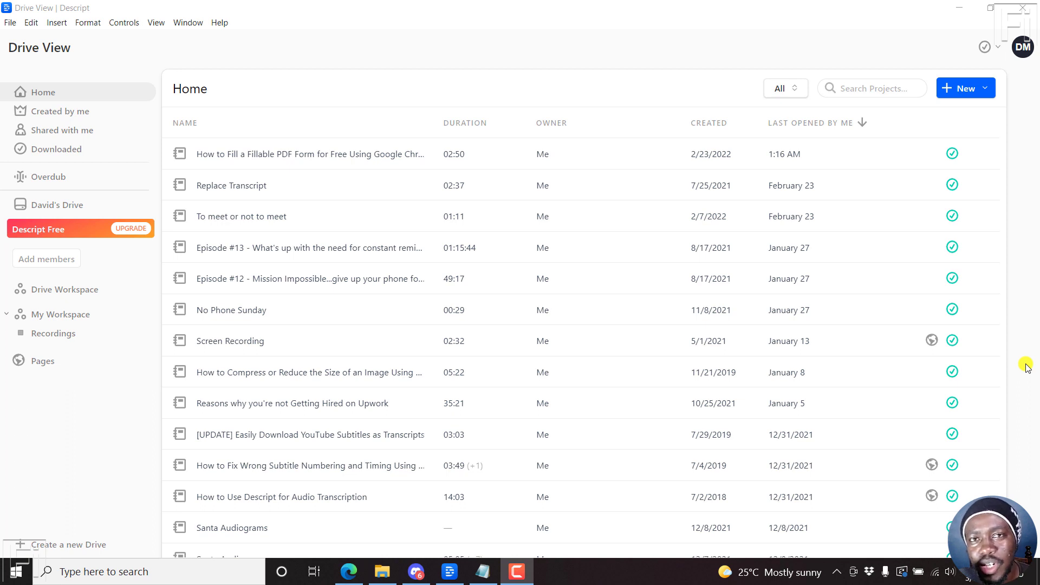
Create a new project named 'Multilingual', fixing the mistyped capital U
click(1020, 314)
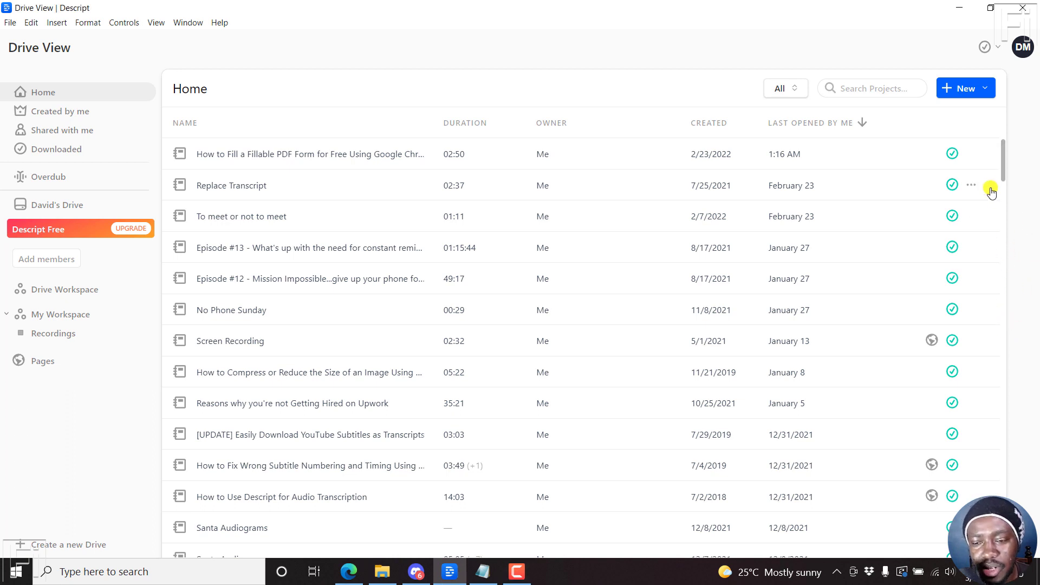
click(979, 88)
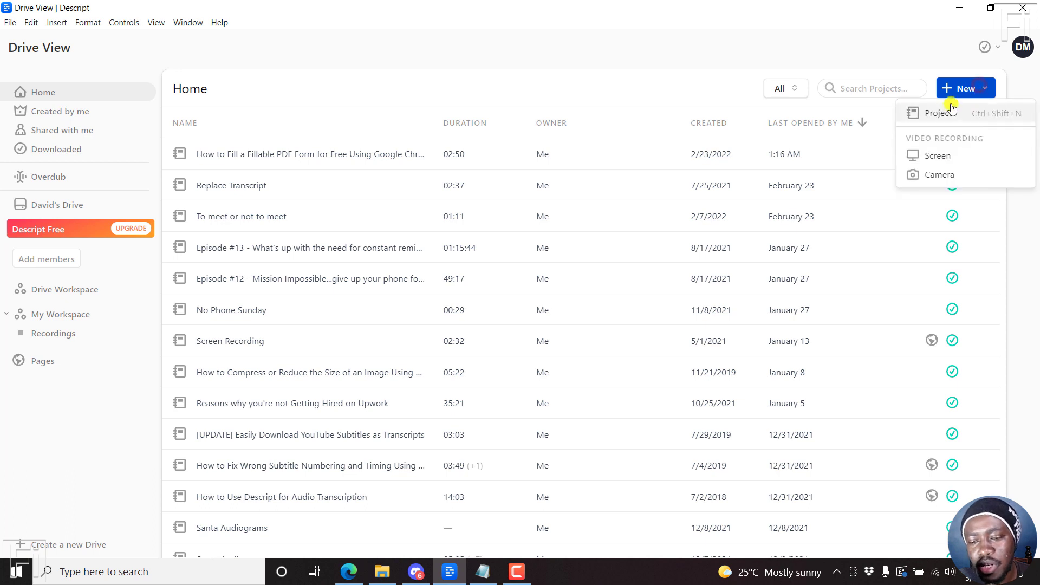
click(937, 115)
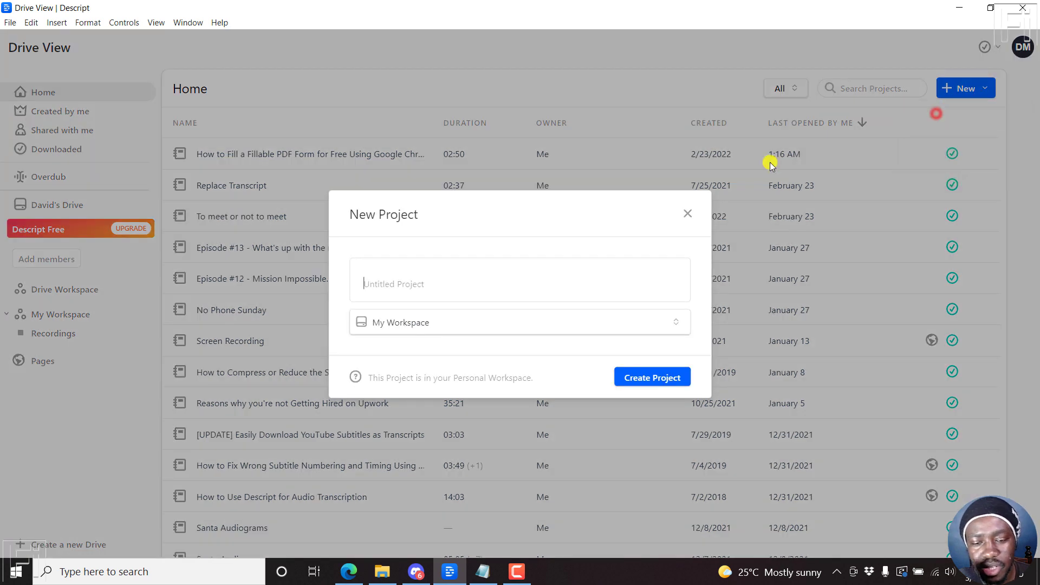
text(MUltiling)
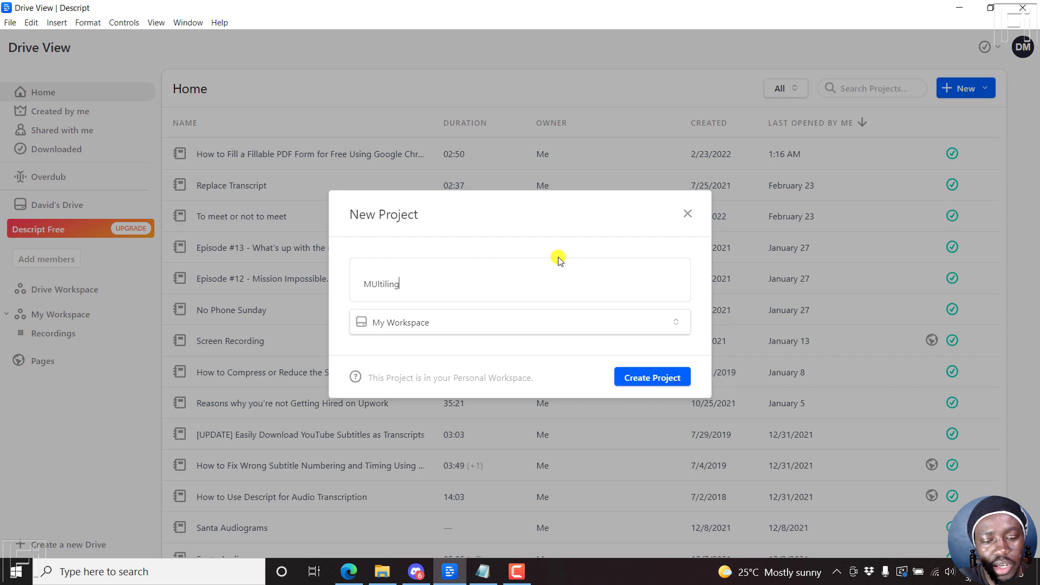
text(ual)
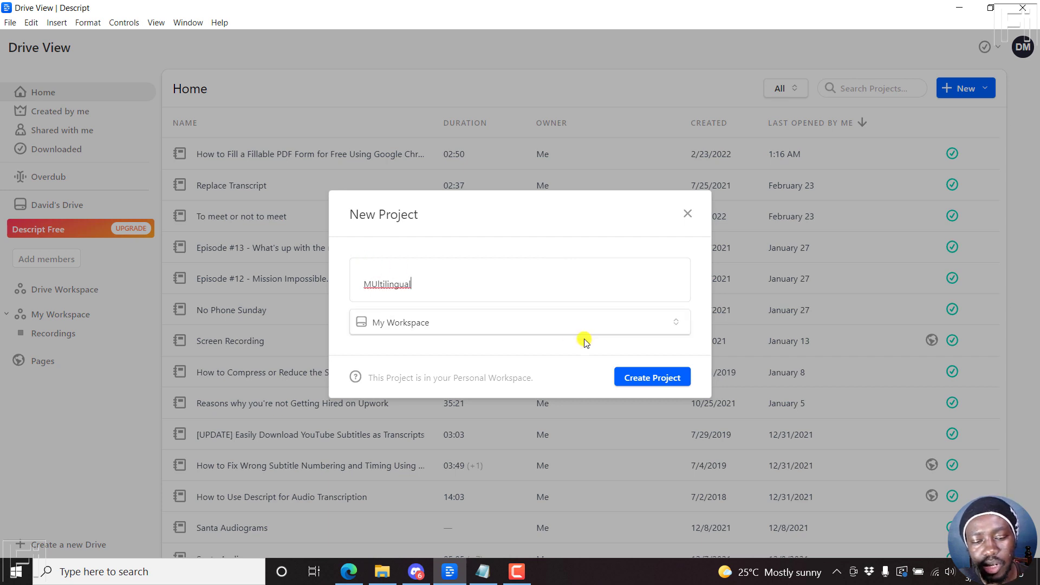
click(376, 285)
key(BackSpace)
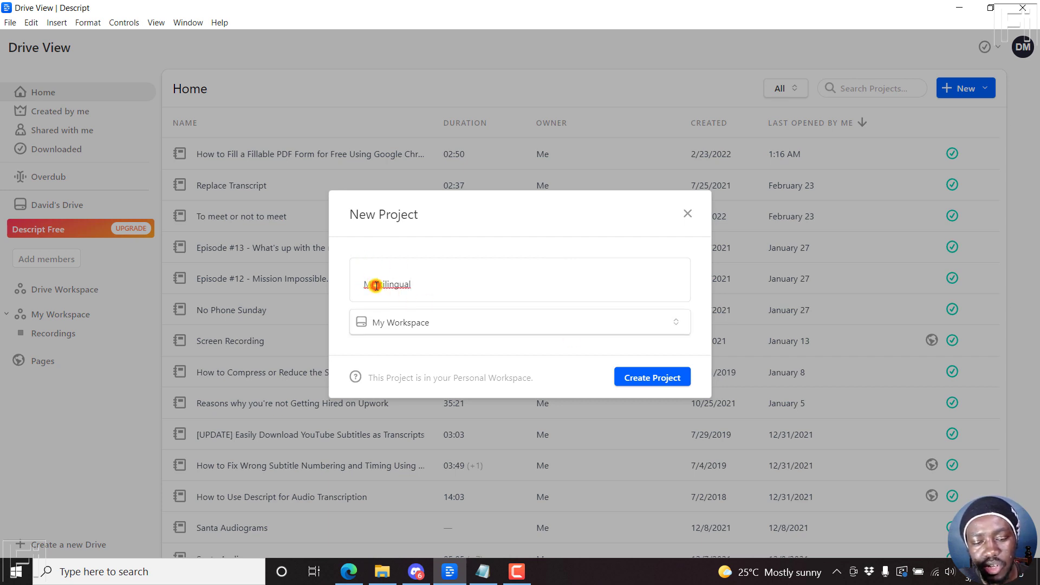
text(u)
click(424, 287)
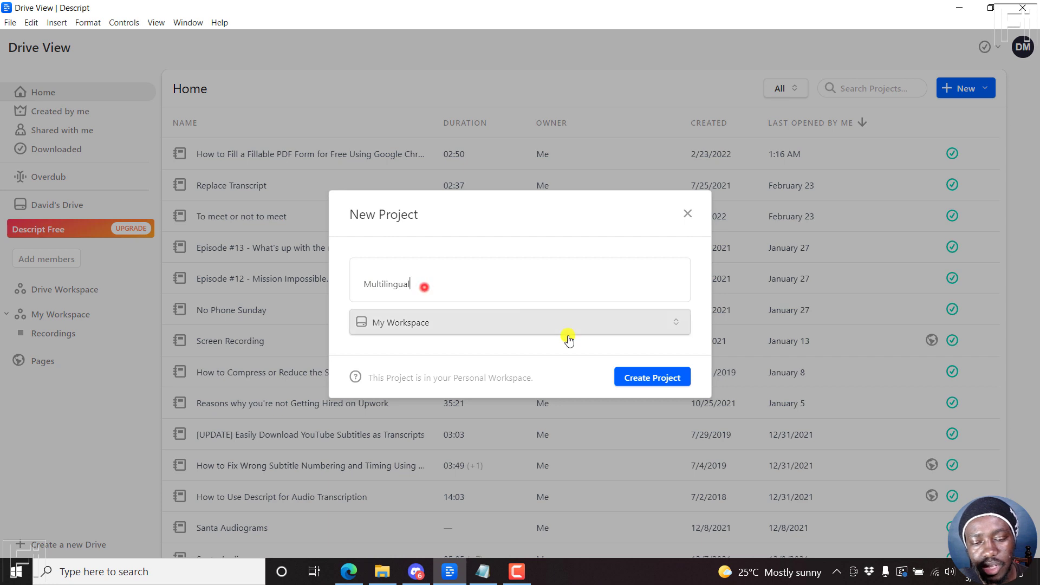
click(658, 377)
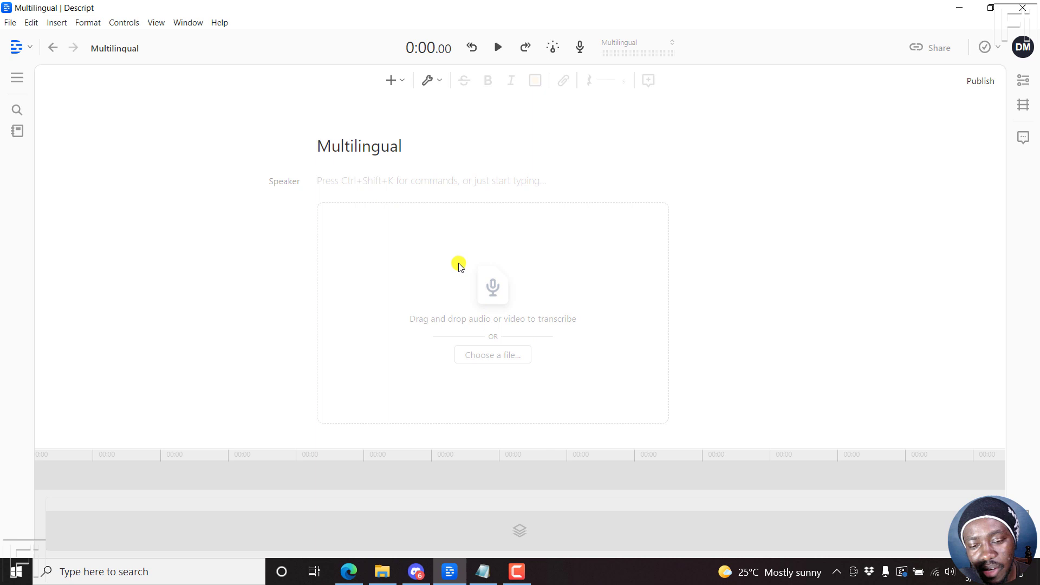
Drag 'How to Batch or Bulk Convert SRT Subtitles To VTT for Free.m4a' from File Explorer into the project files
click(18, 133)
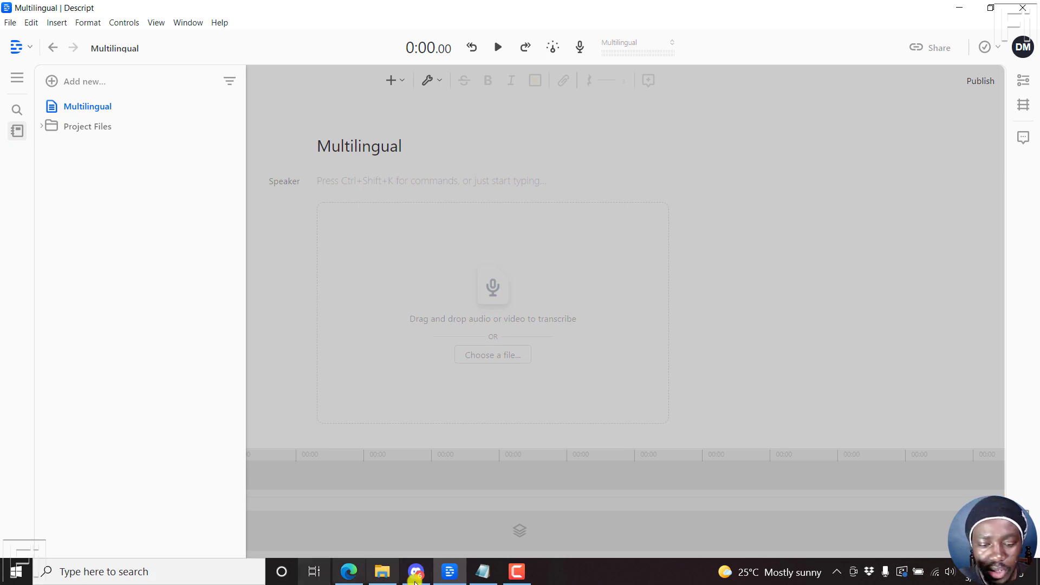
click(382, 572)
click(443, 259)
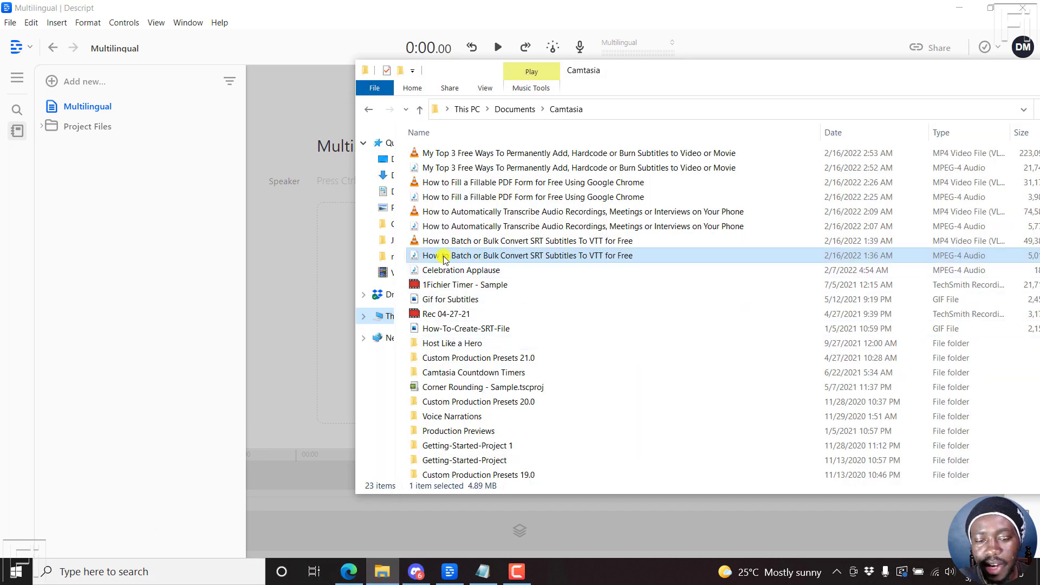
drag(443, 259, 312, 255)
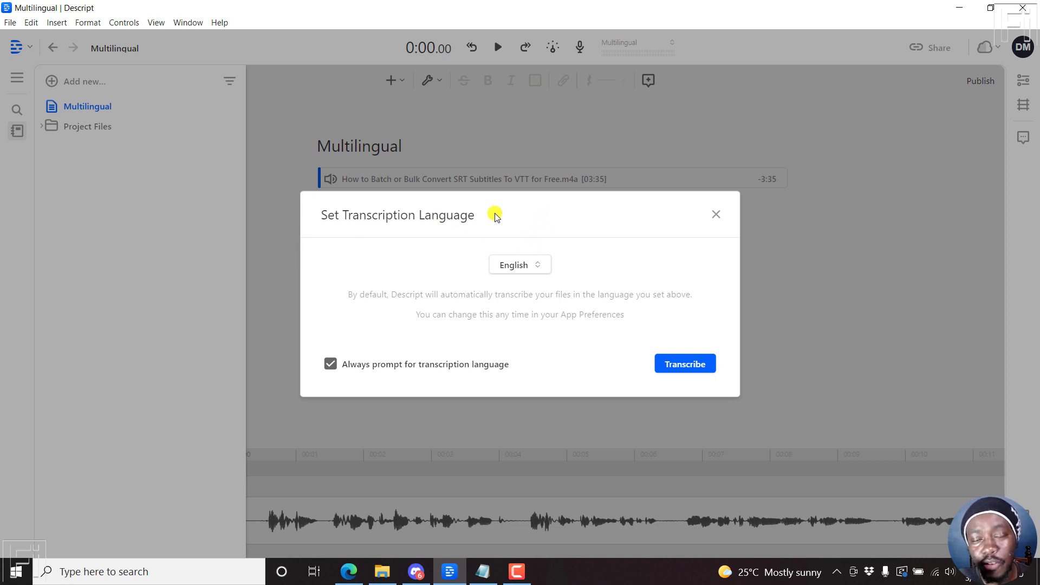
click(539, 264)
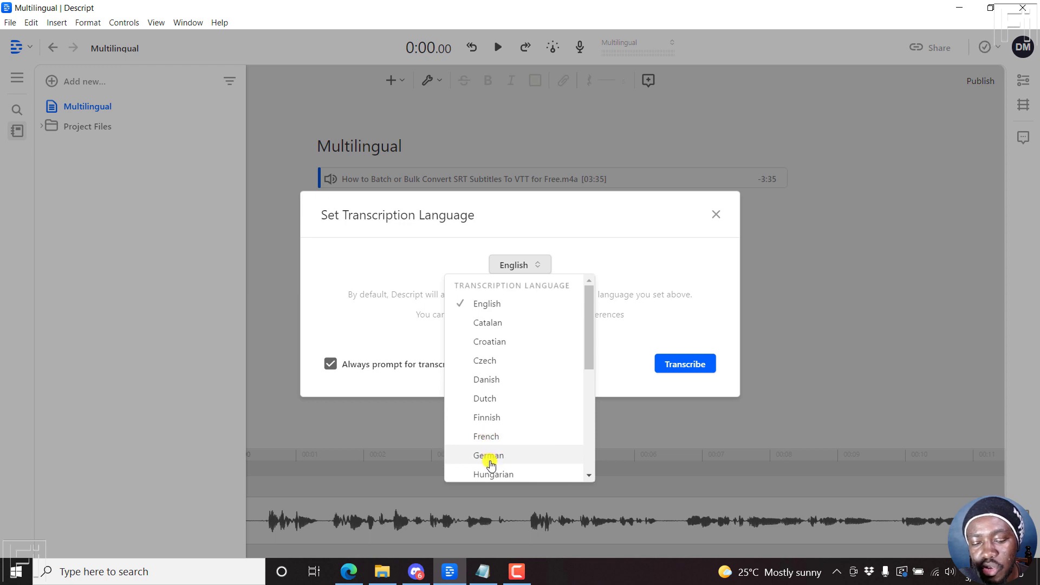
scroll(490, 455, down, 1)
drag(590, 335, 590, 407)
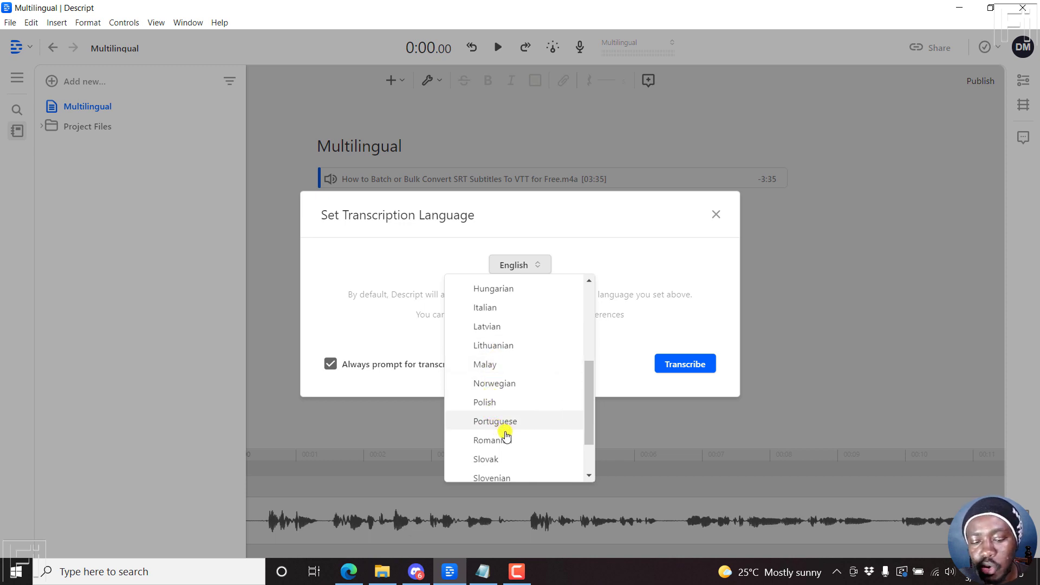
drag(590, 403, 590, 427)
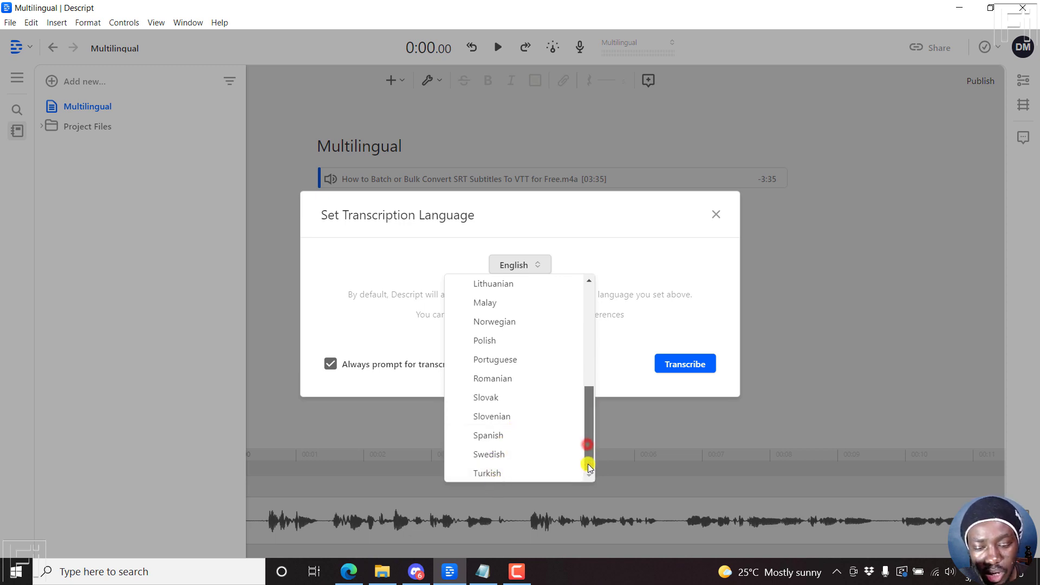
drag(587, 460, 597, 351)
click(578, 215)
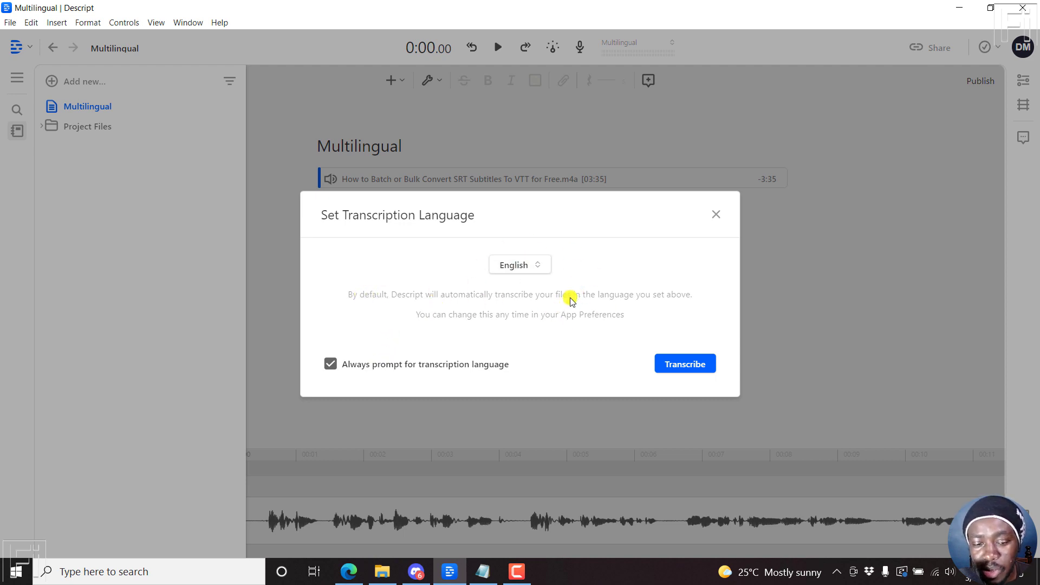
Leave 'Always prompt' checked after toggling it, and transcribe the clip in English
click(331, 365)
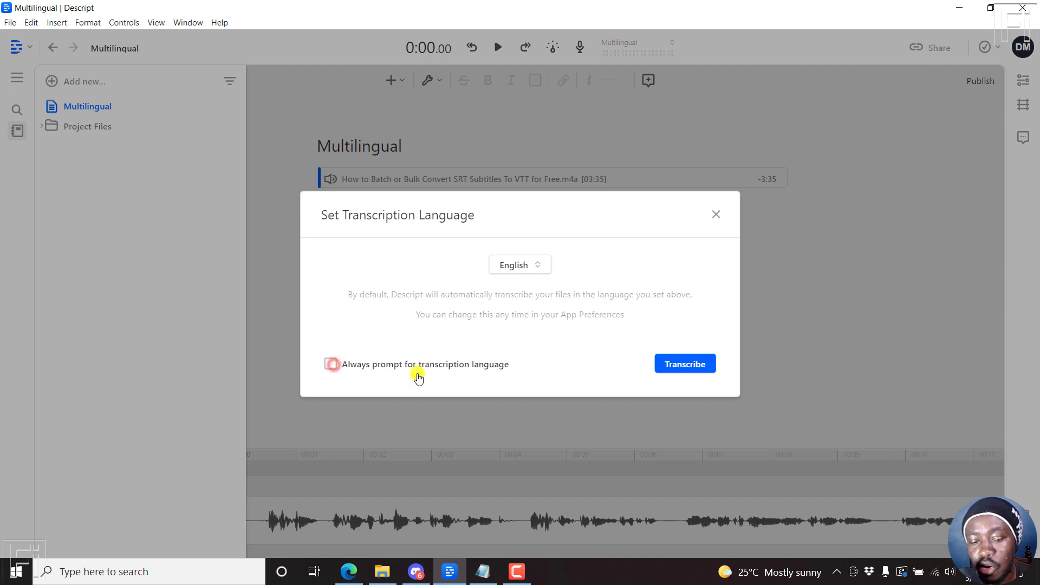
click(333, 366)
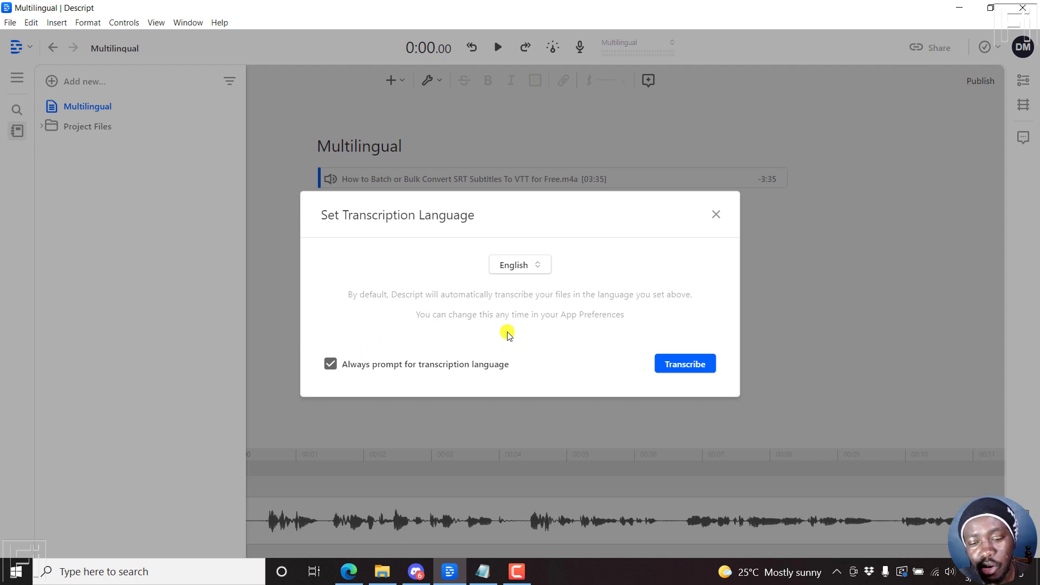
click(671, 367)
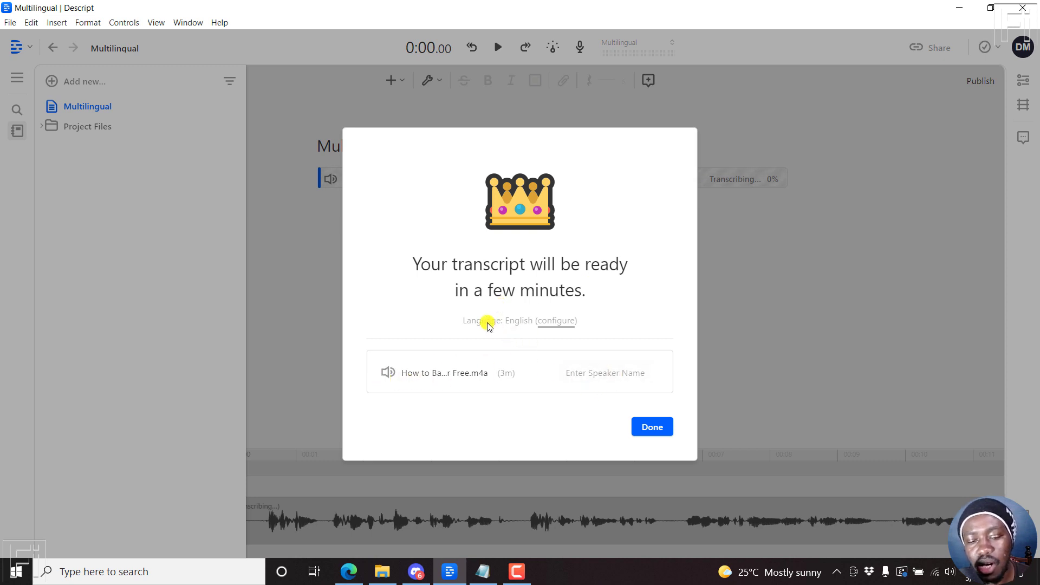
Enter the speaker's name, add it as the clip's speaker, and close the transcript notice
click(601, 371)
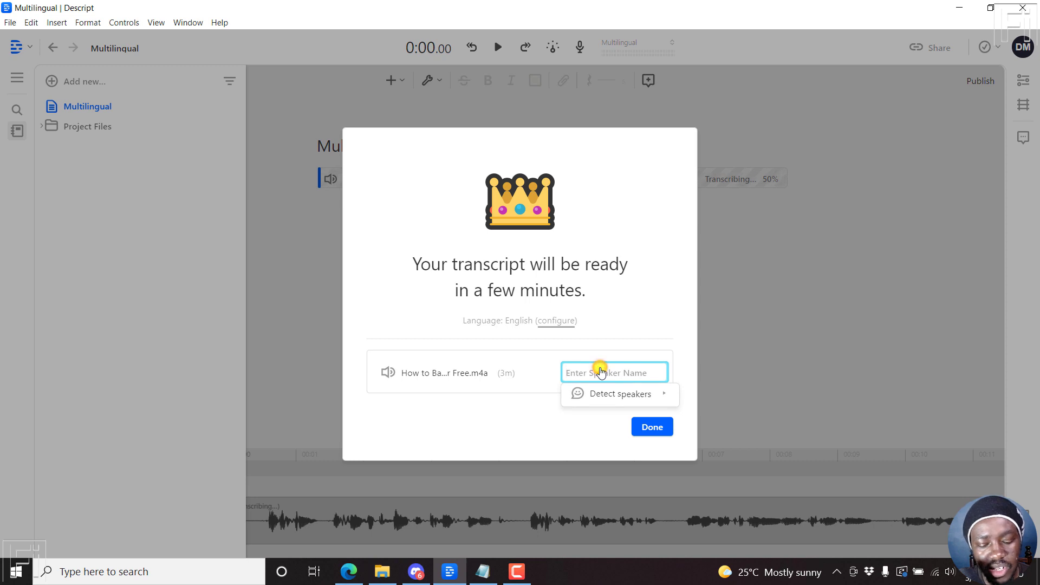
text(David)
click(646, 313)
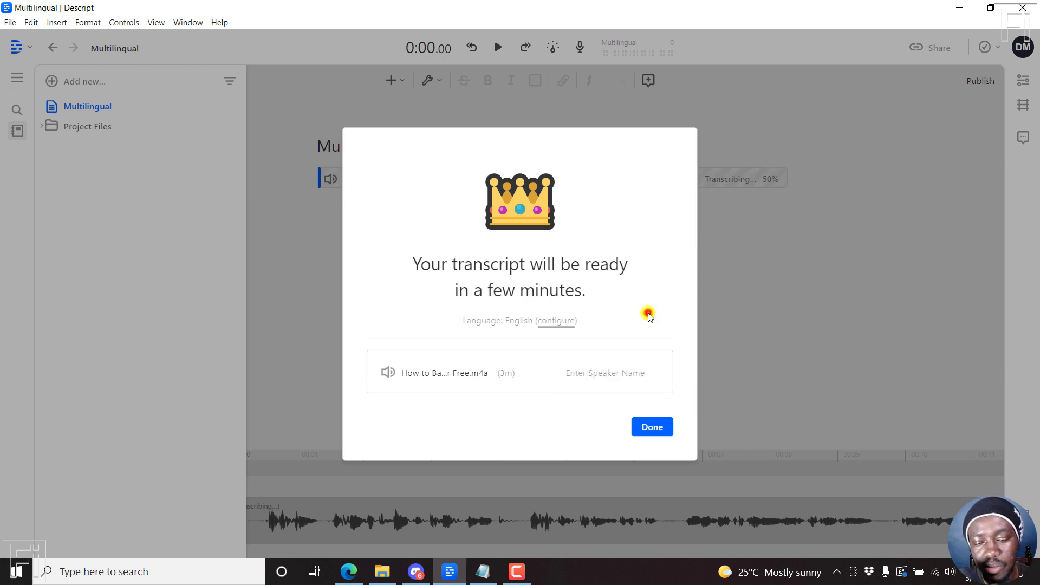
click(597, 373)
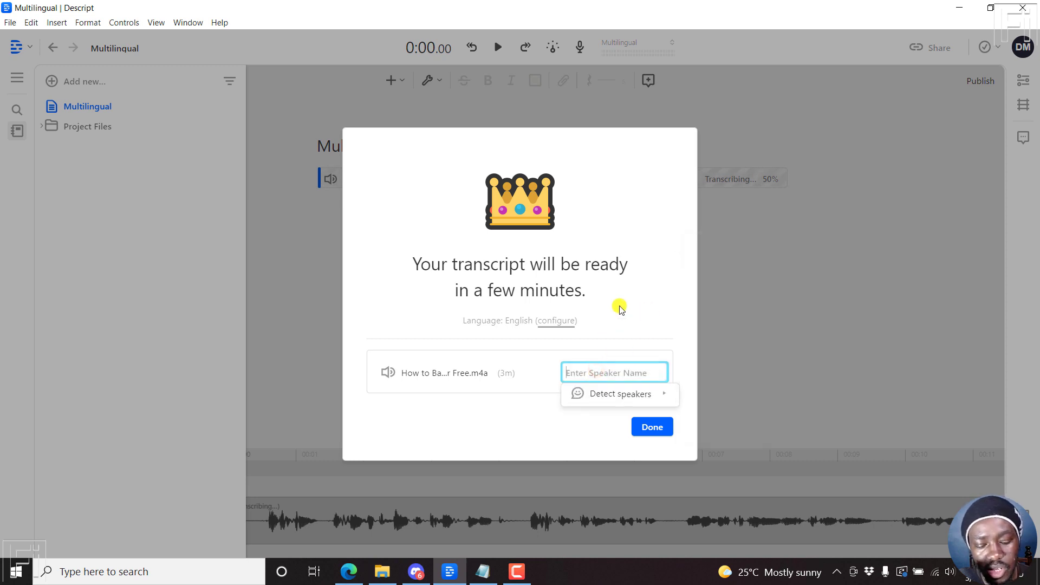
text(David)
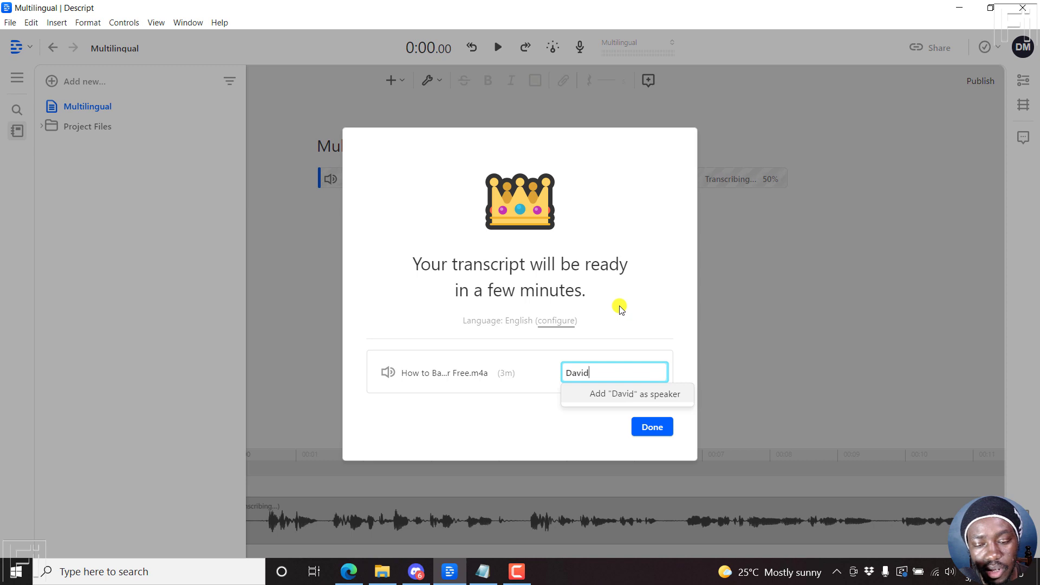
click(630, 399)
click(642, 426)
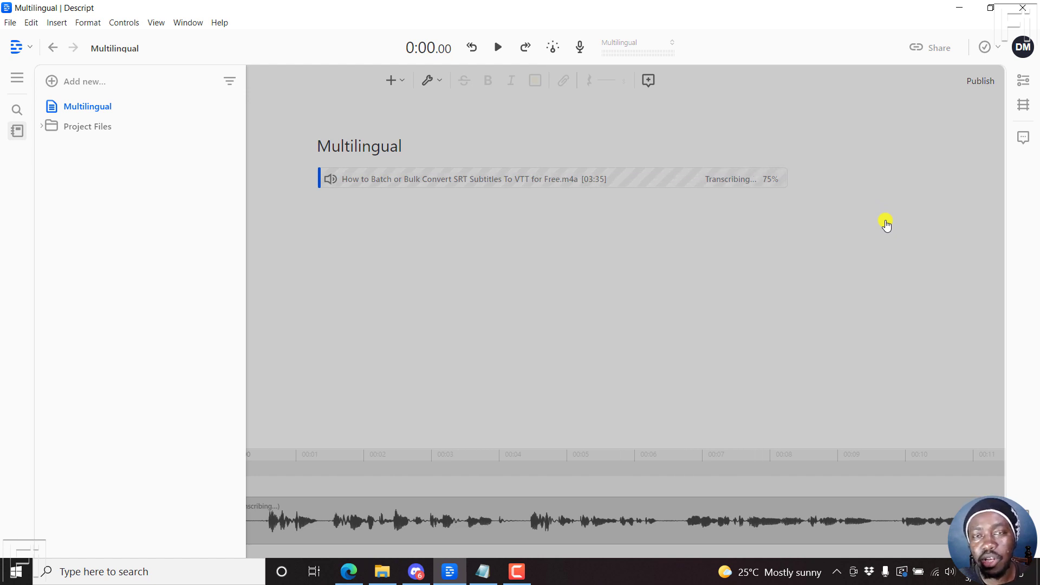
Open App Preferences from the File menu
click(10, 23)
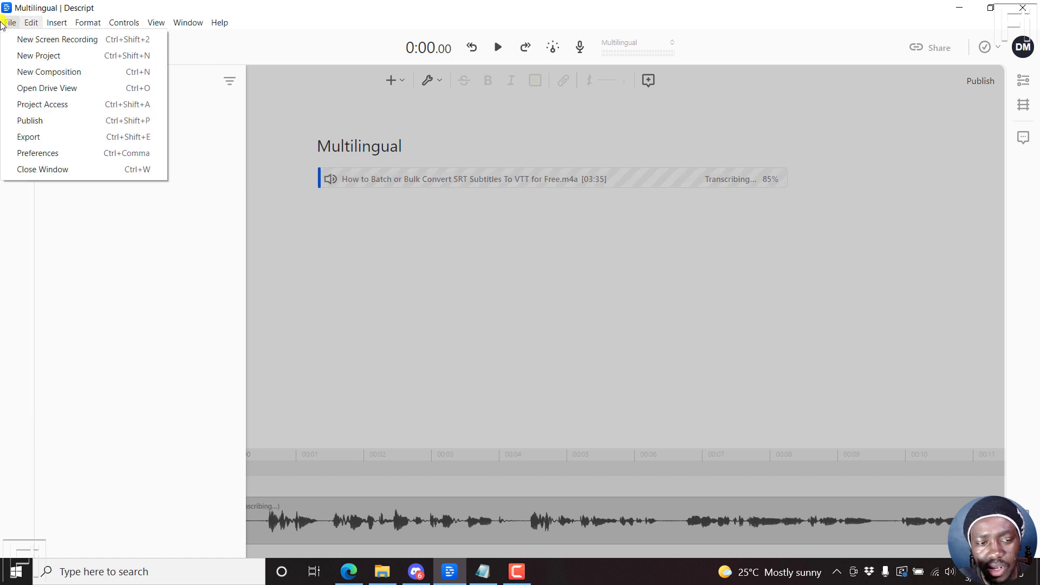
click(33, 156)
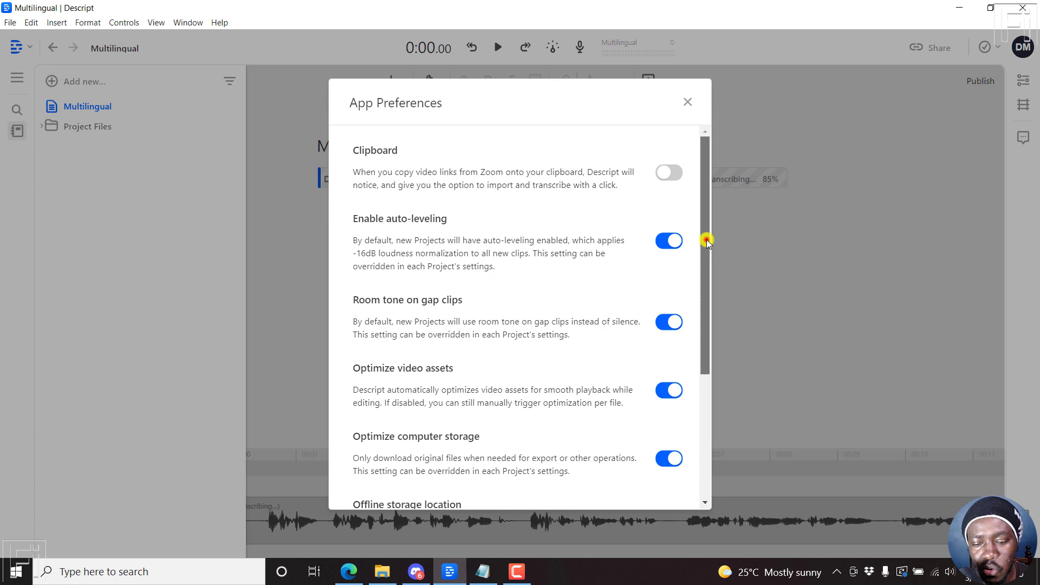
Keep 'Always prompt for transcription language' enabled, then close App Preferences
drag(706, 239, 707, 372)
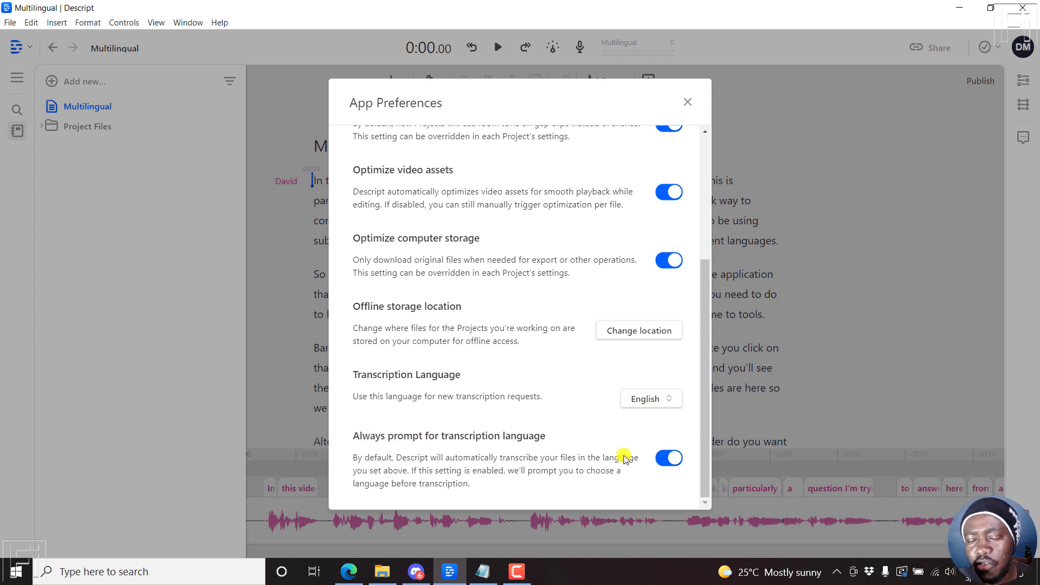
click(661, 465)
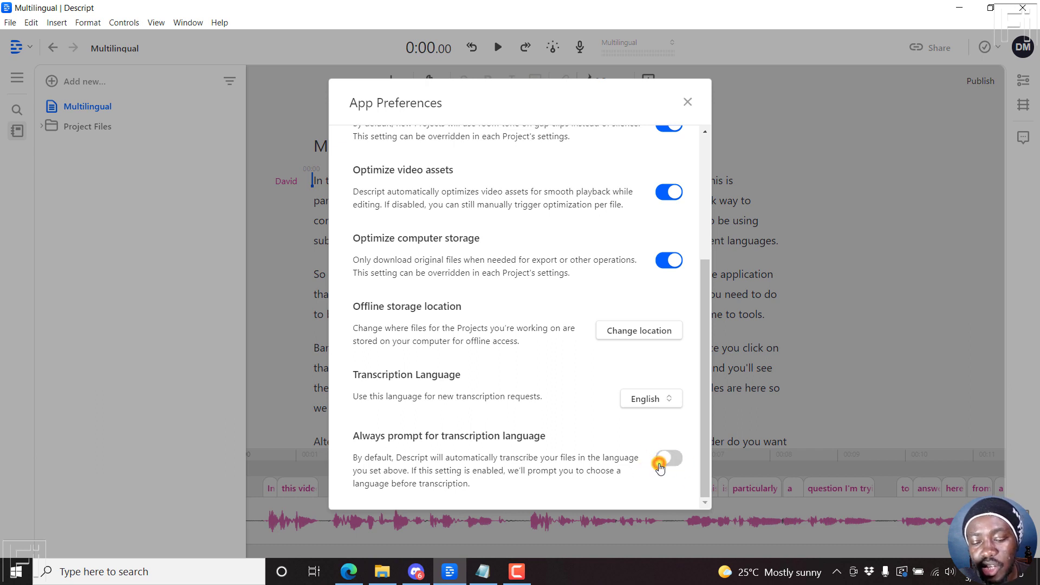
click(672, 462)
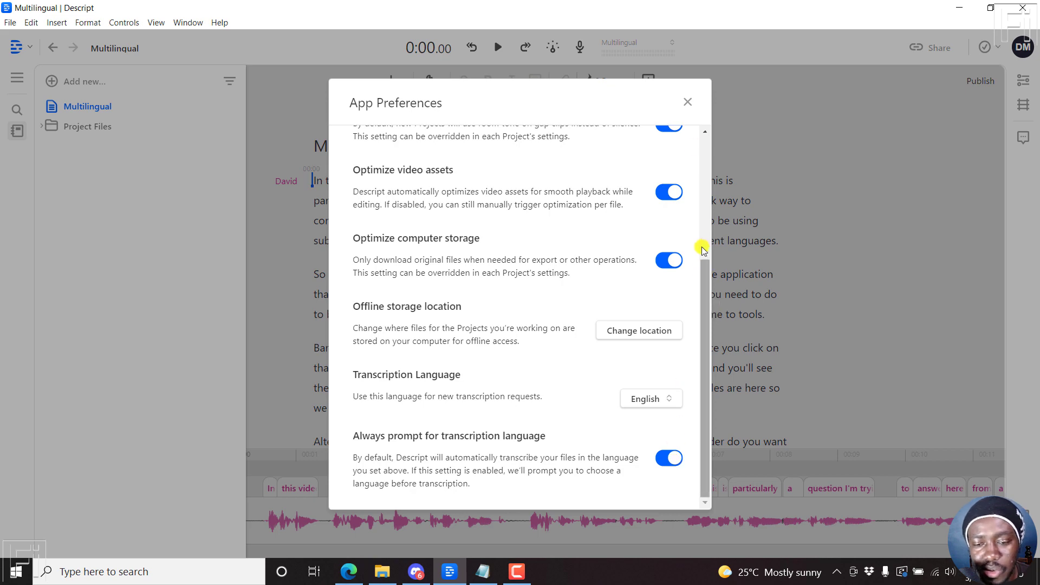
click(689, 103)
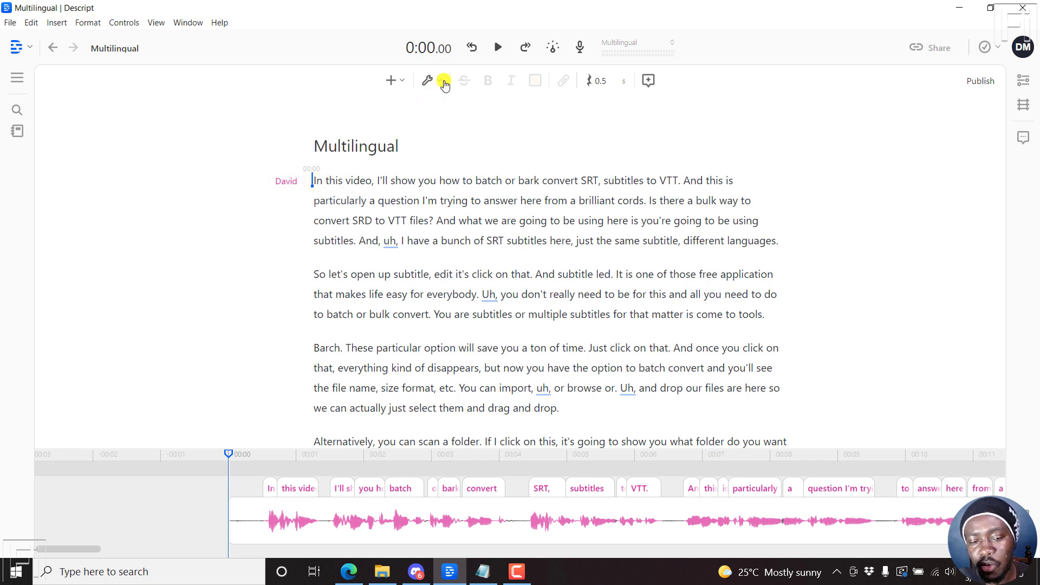
Play the transcript from the start and pause at 0:06.75 after the first sentence
click(491, 52)
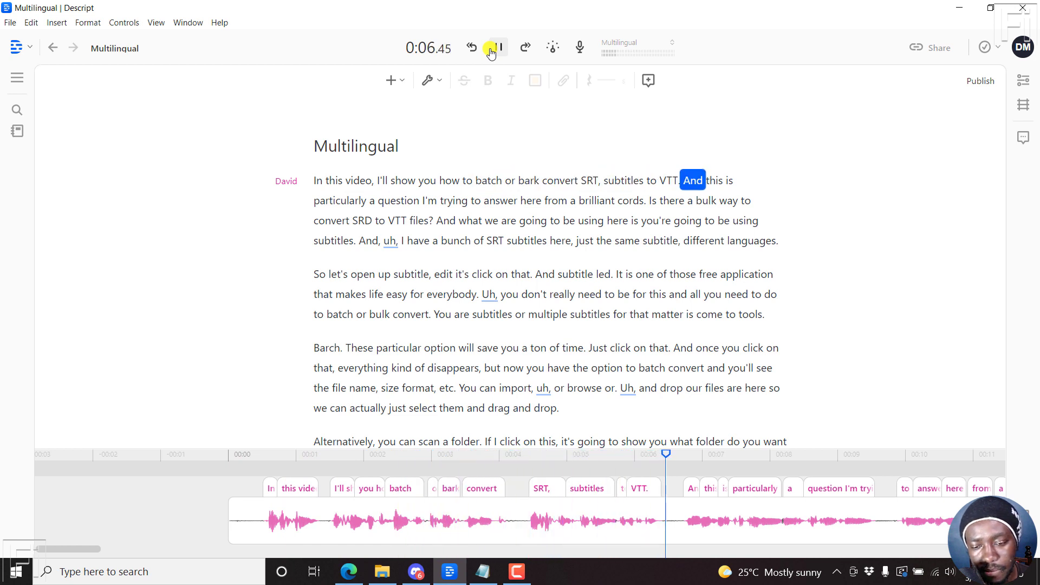
click(491, 48)
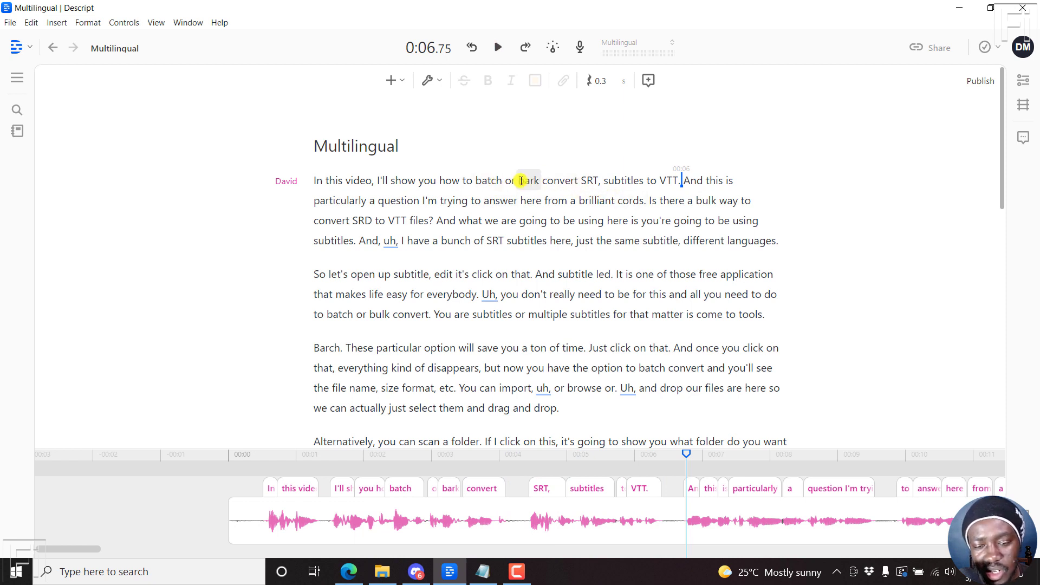
Correct the misheard word 'bark' to 'bulk' in the opening sentence
drag(520, 181, 544, 181)
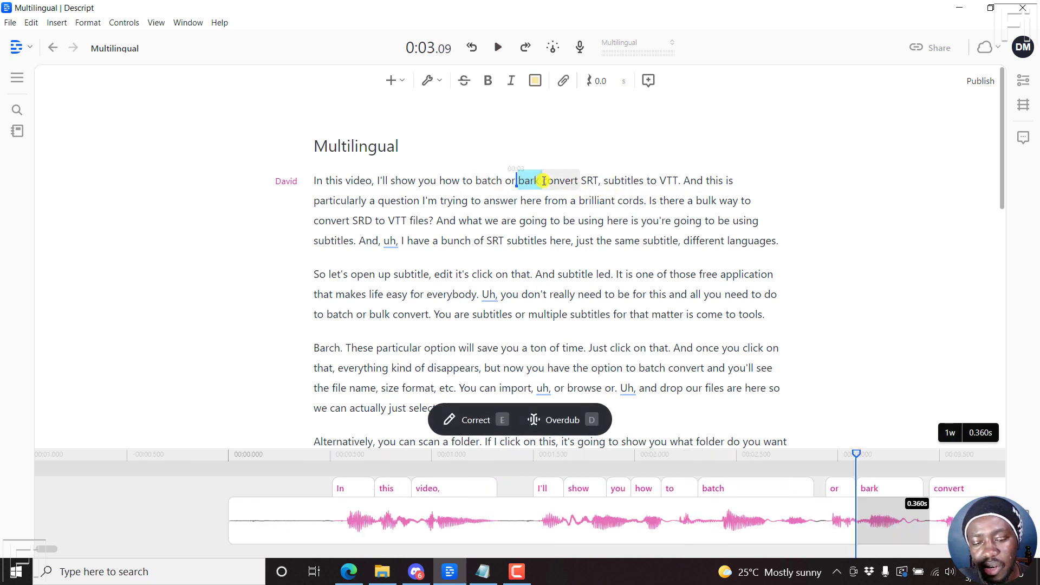
click(503, 420)
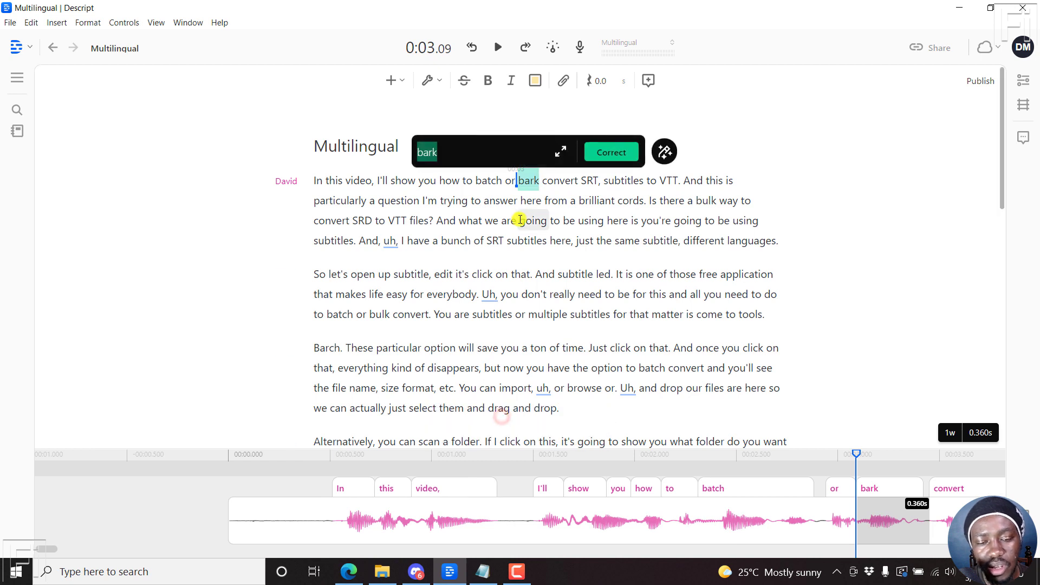
text(bulk)
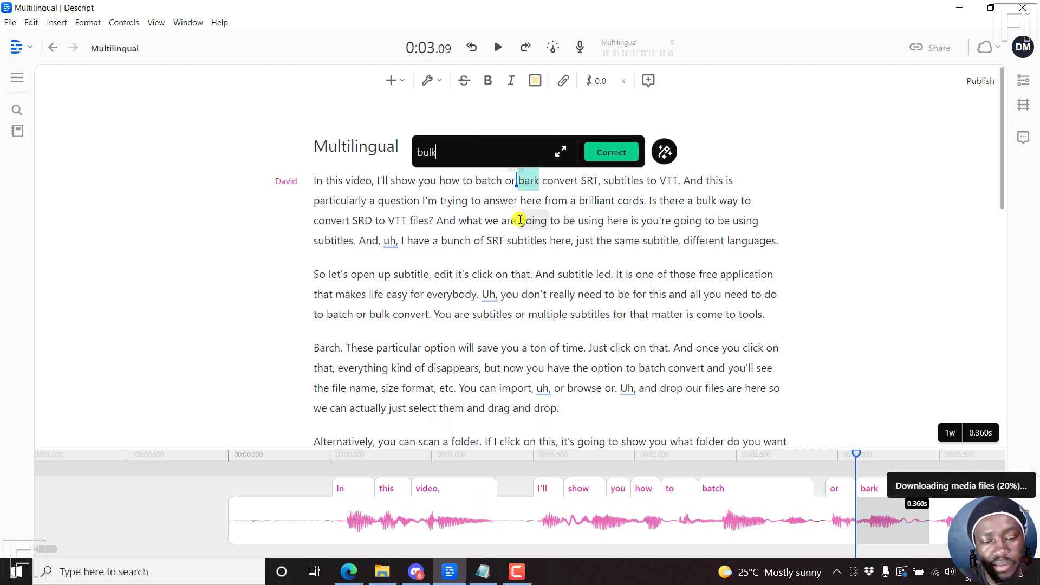
click(618, 154)
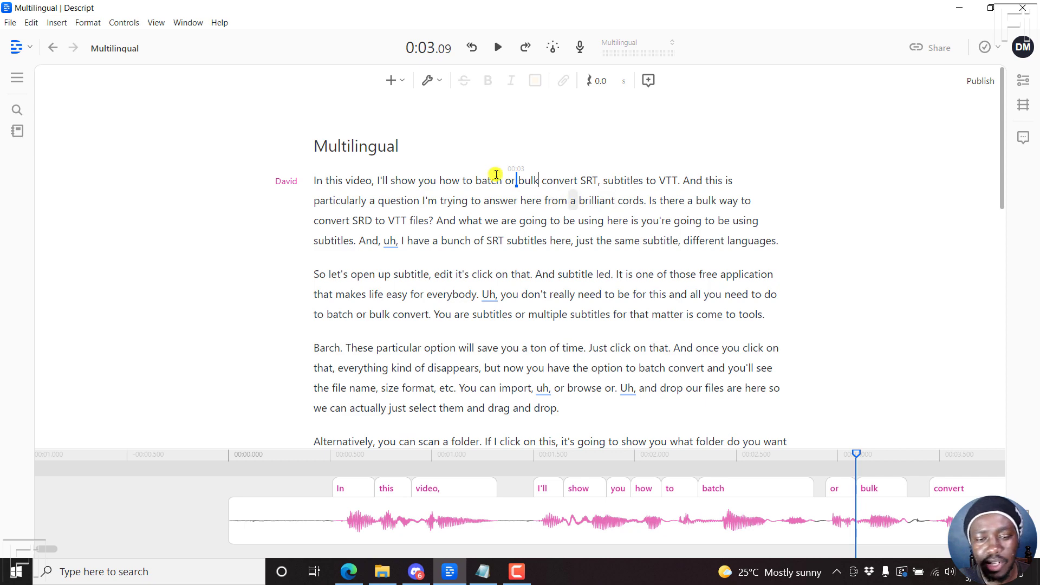
Highlight the first paragraph's opening lines, starting at 'batch or bulk convert SRT'
drag(316, 174, 612, 234)
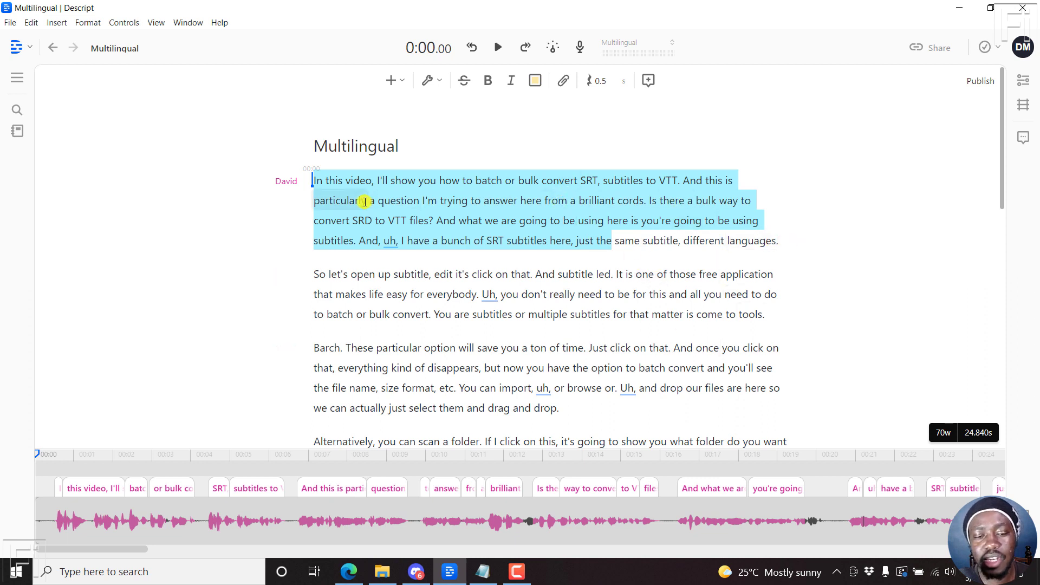
Select the entire first paragraph and open its right-click context menu
click(314, 181)
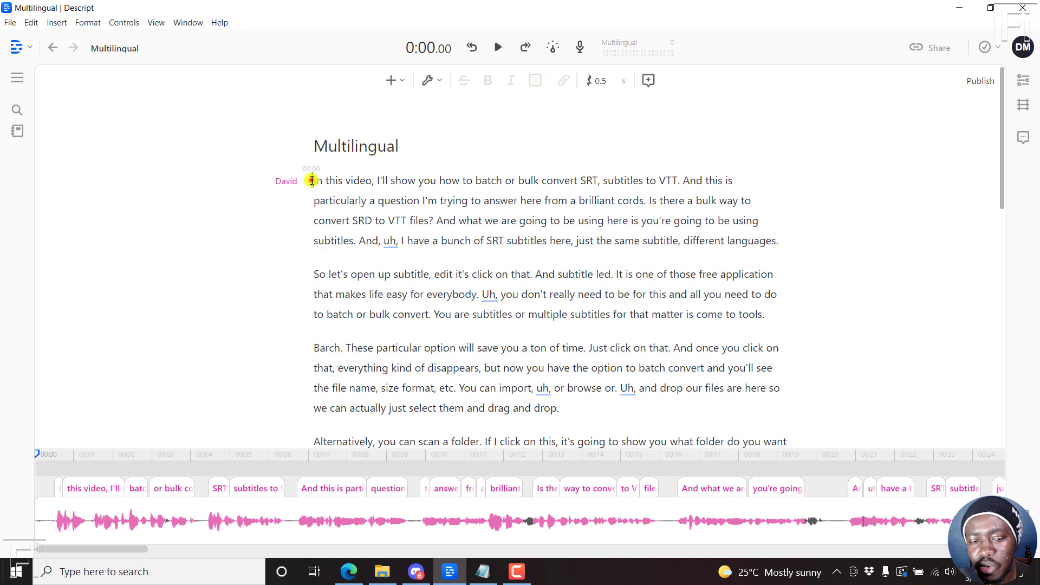
drag(312, 181, 780, 244)
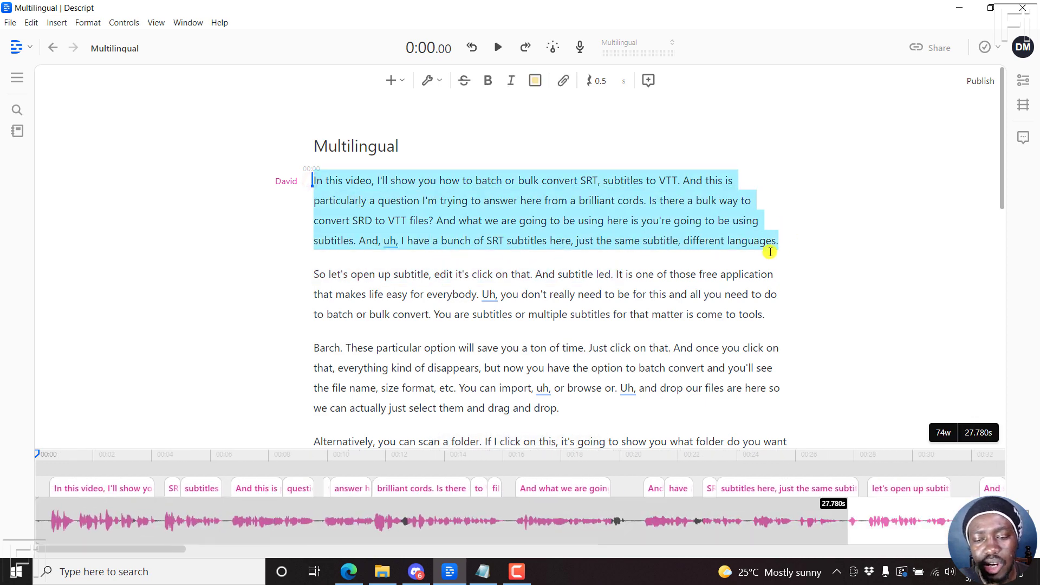
right_click(595, 197)
mouse_move(666, 389)
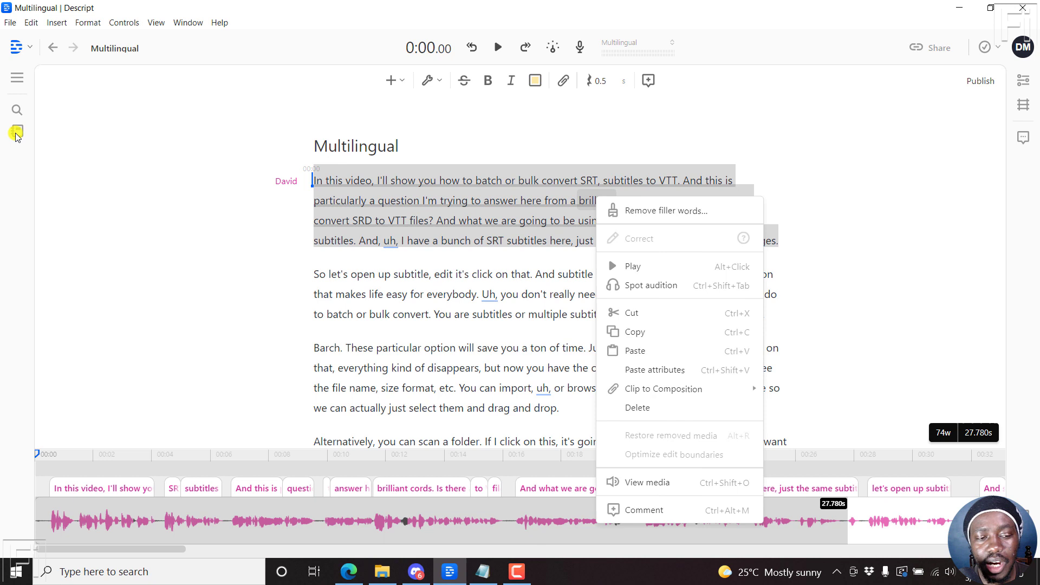
Show the audio file's options menu under Project Files in the Project panel
click(17, 136)
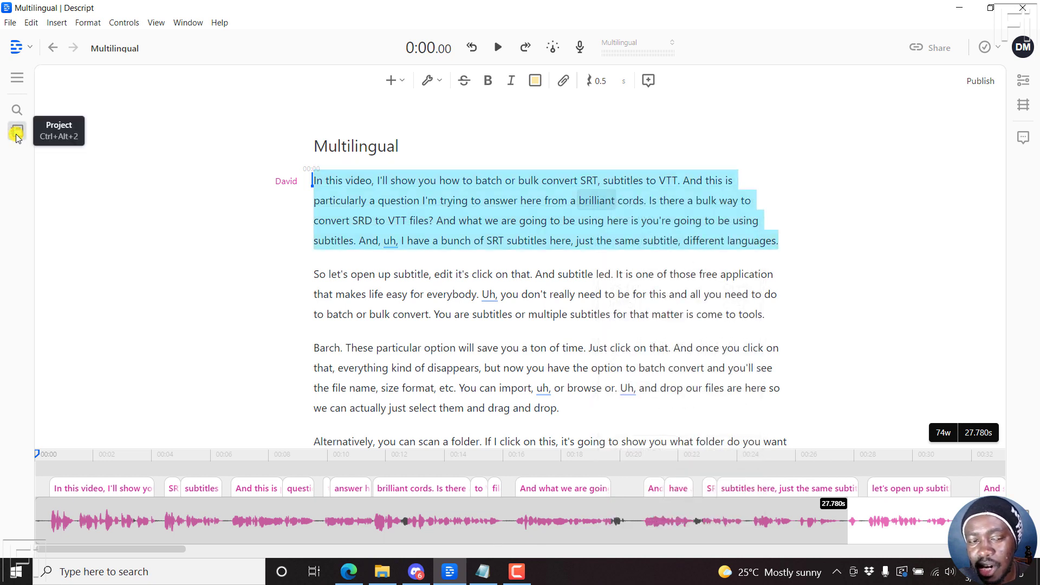
click(17, 135)
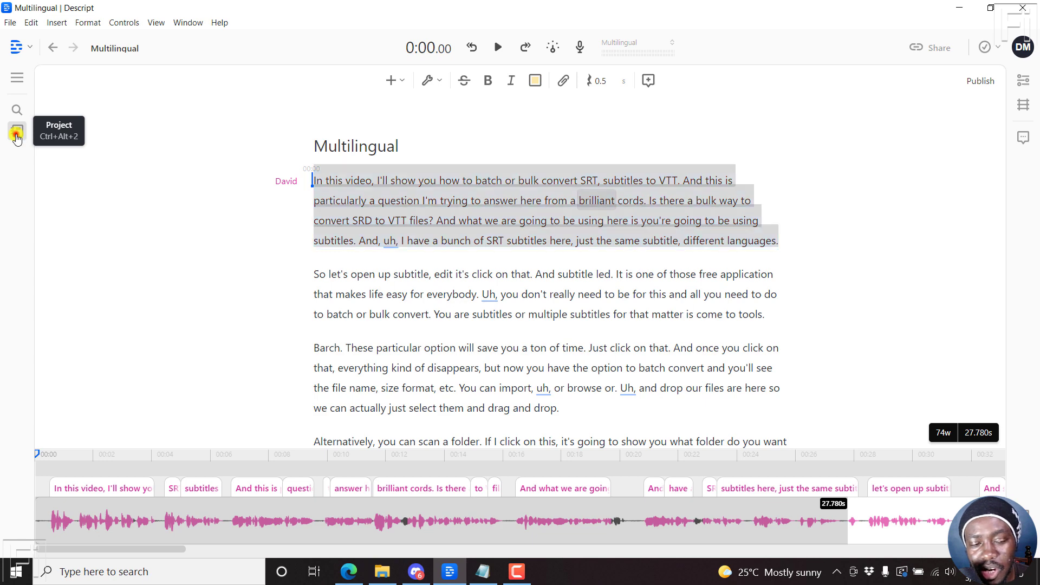
click(41, 127)
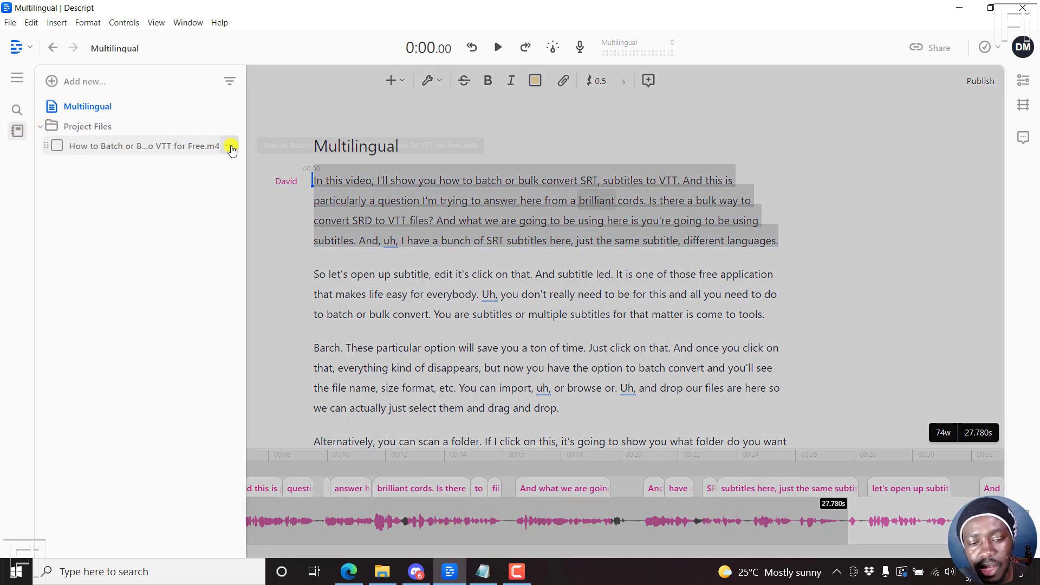
click(231, 148)
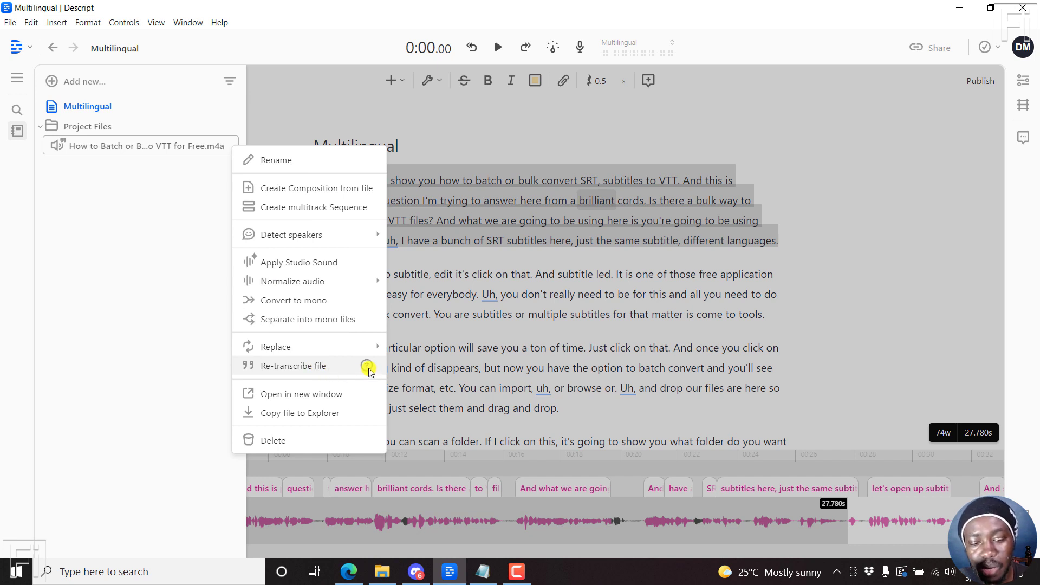
Re-transcribe the audio file and browse the available languages, keeping English selected
mouse_move(368, 371)
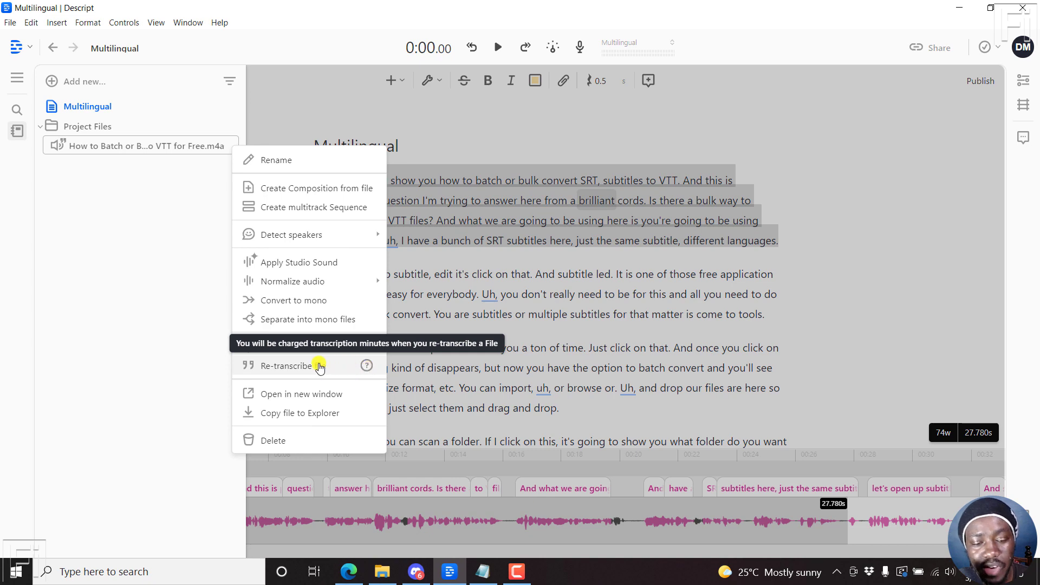
click(282, 367)
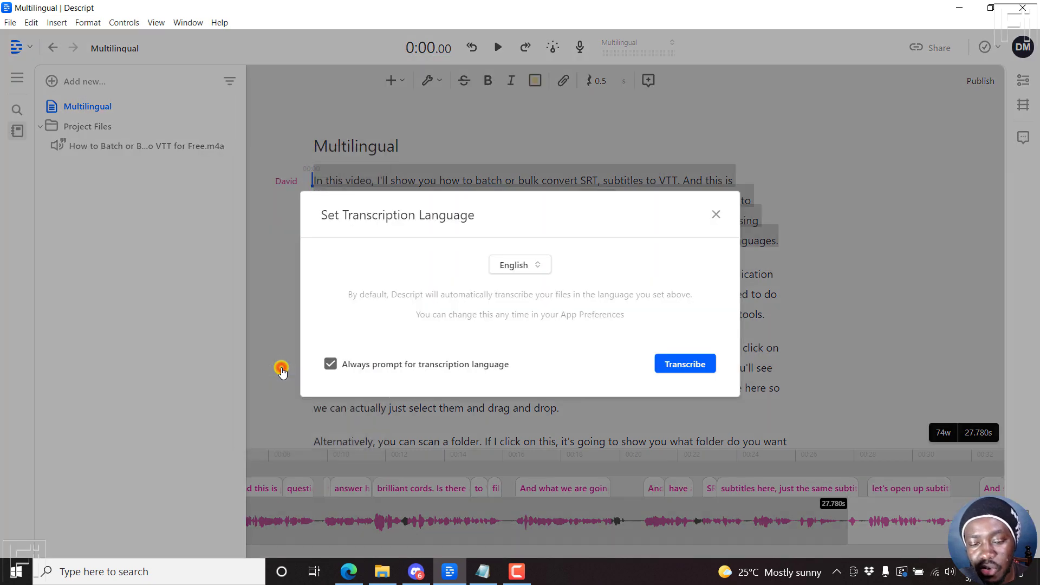
click(539, 266)
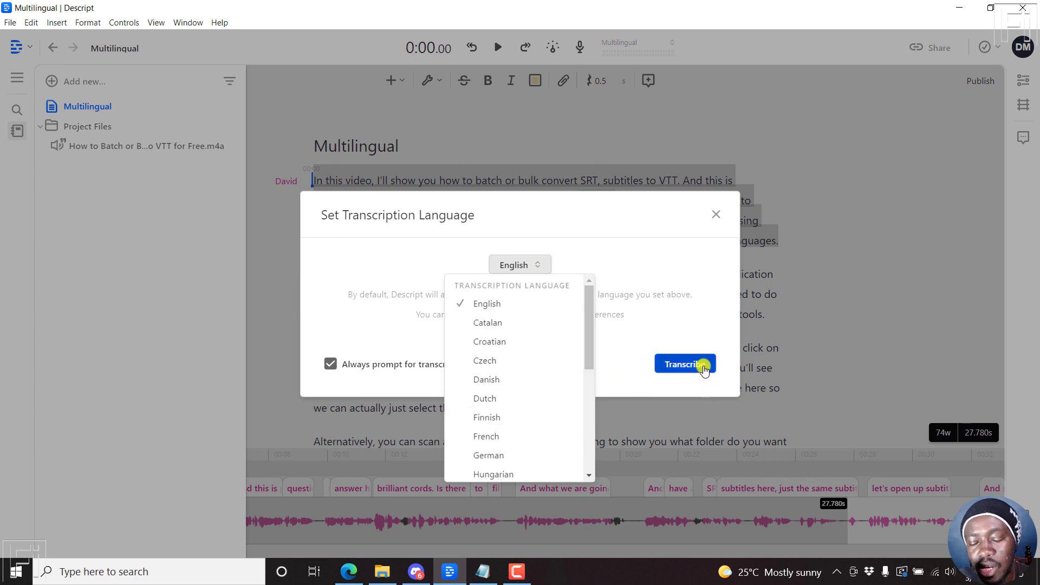
click(626, 213)
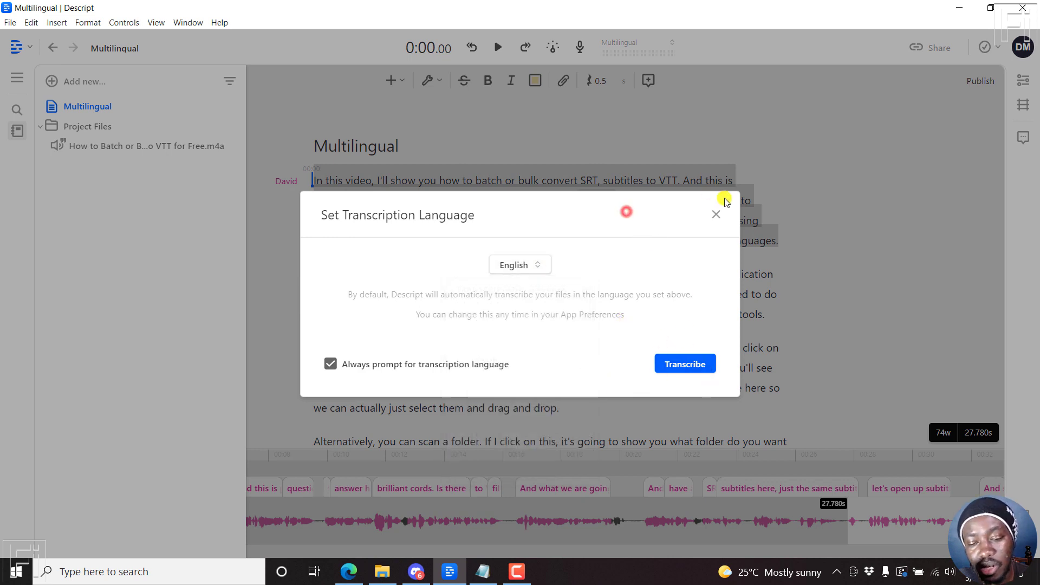